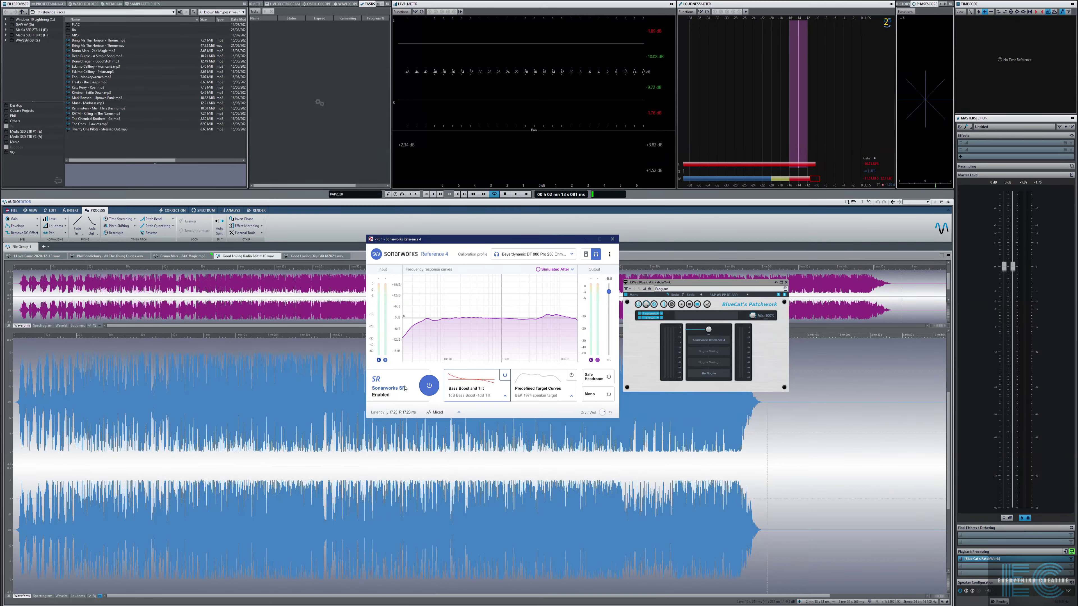
{"action": "mouse_move", "coordinate": [449, 243]}
{"action": "left_mouse_down"}
{"action": "mouse_move", "coordinate": [460, 242]}
{"action": "mouse_move", "coordinate": [448, 242]}
{"action": "left_mouse_up"}
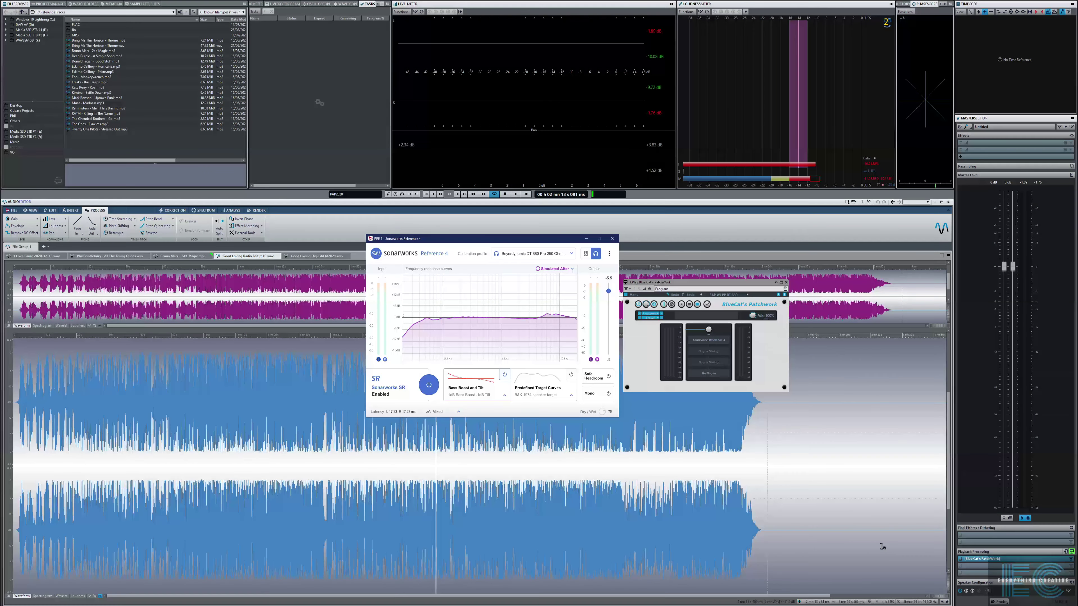
{"action": "mouse_move", "coordinate": [998, 559]}
{"action": "left_click", "coordinate": [252, 450]}
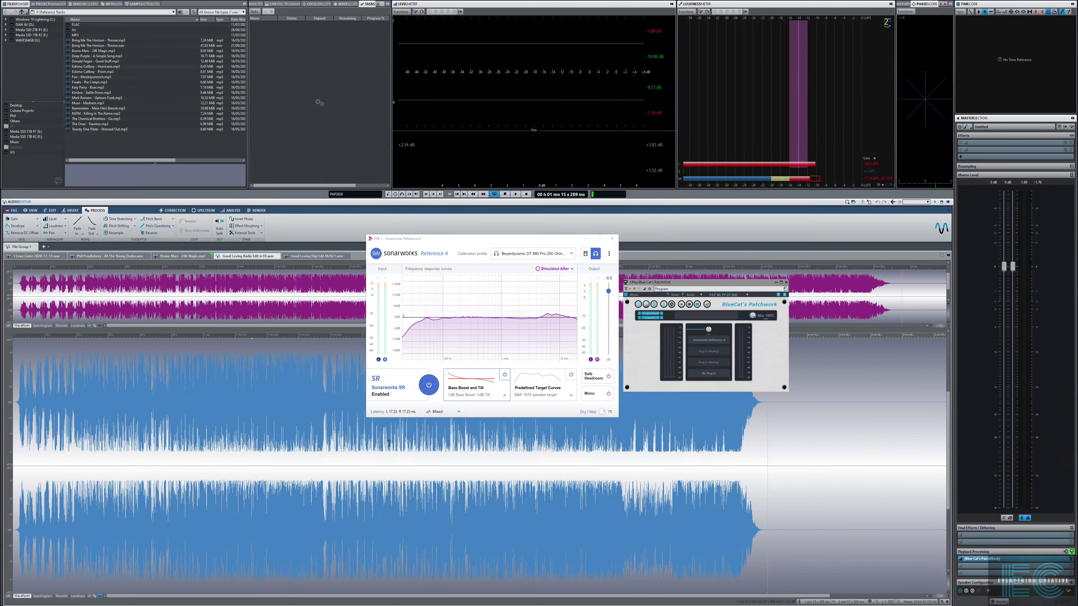
Audition the song from about 1:06, stop at 1:08.965, and select speaker configuration 3.
{"action": "left_click", "coordinate": [224, 459]}
{"action": "key", "text": "space"}
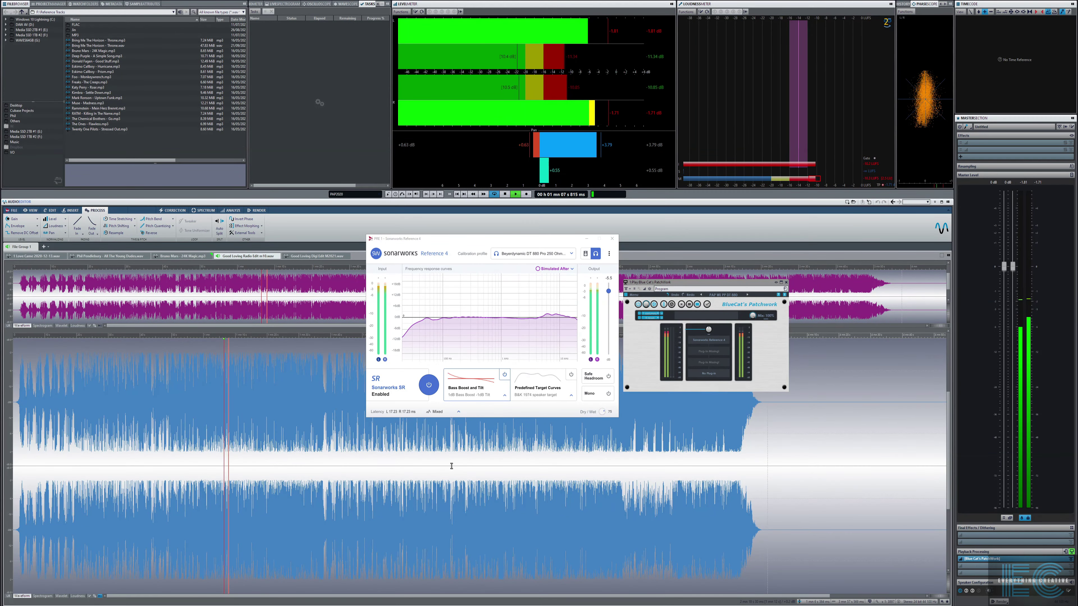
{"action": "key", "text": "space"}
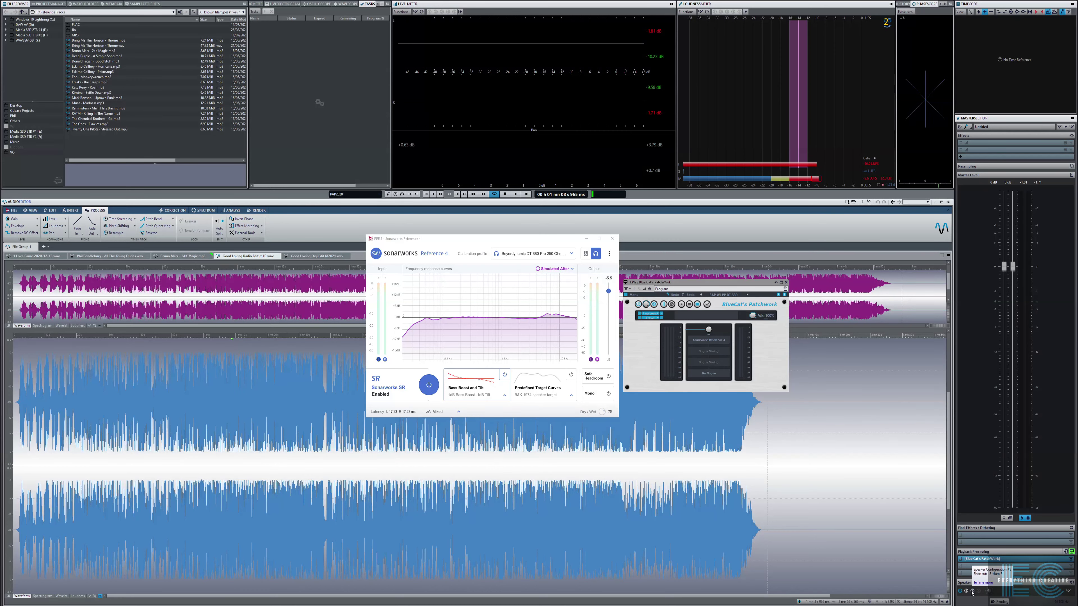
{"action": "left_click", "coordinate": [973, 592]}
Insert Blue Cat's PatchWork from Favorites into playback processing and reduce it to one column.
{"action": "left_click", "coordinate": [980, 559]}
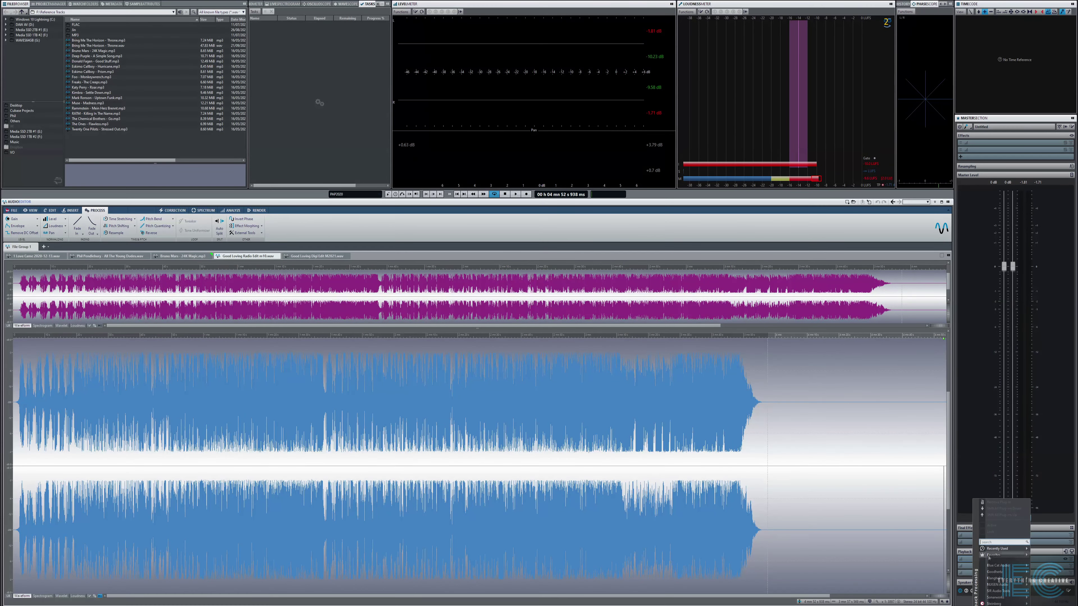
{"action": "mouse_move", "coordinate": [989, 557]}
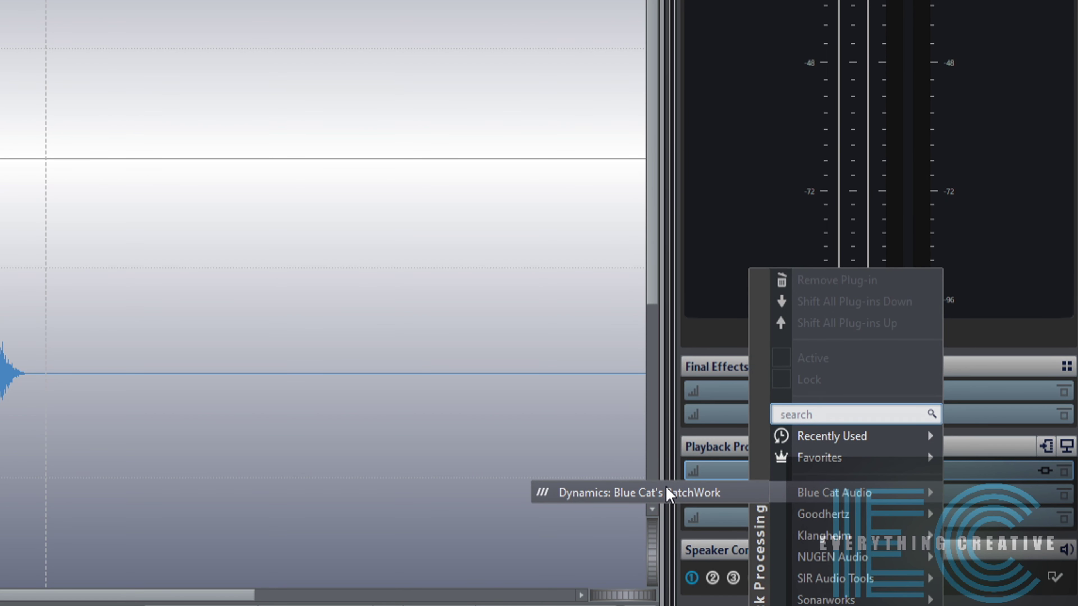
{"action": "left_click", "coordinate": [668, 494]}
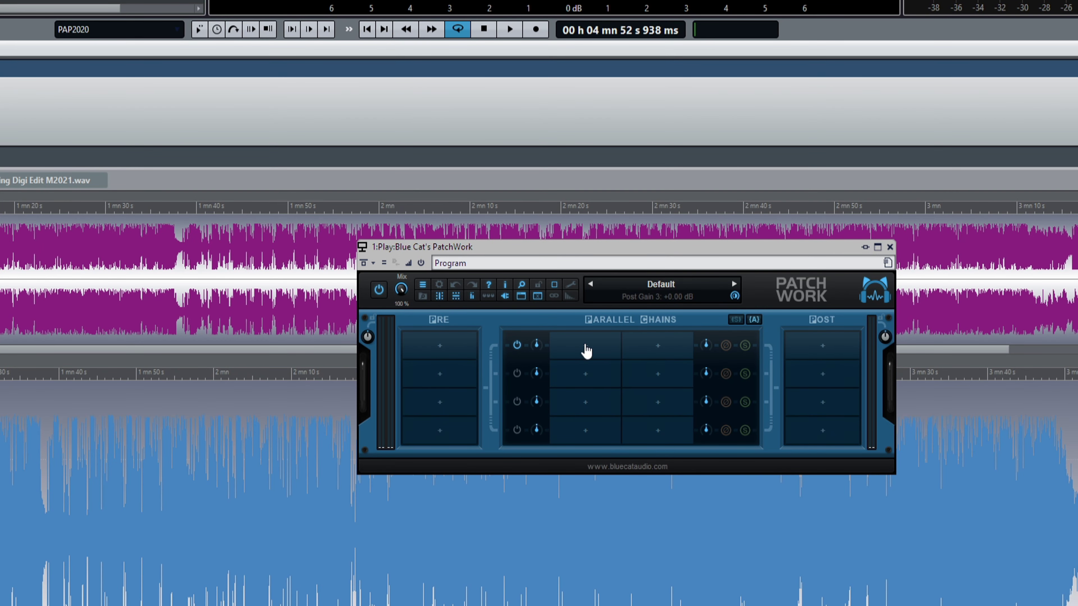
{"action": "left_click", "coordinate": [438, 304]}
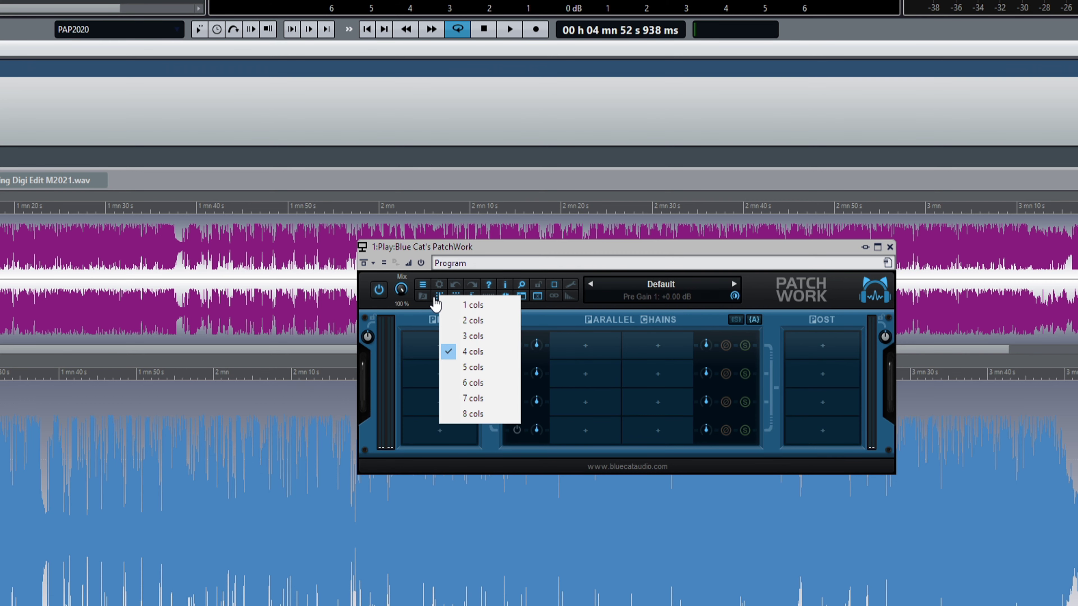
{"action": "left_click", "coordinate": [472, 304]}
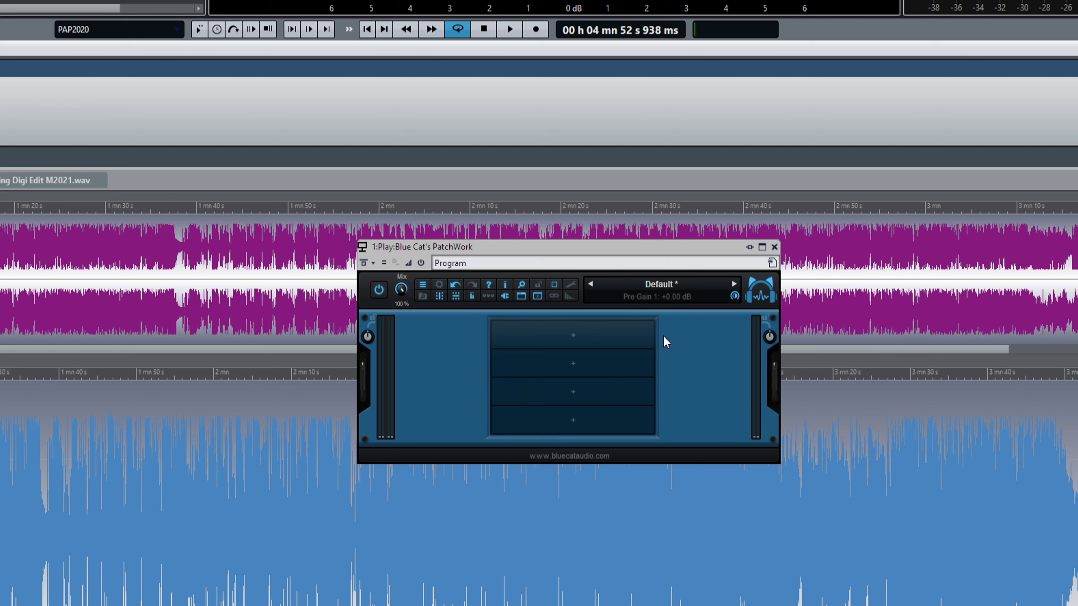
Load Sonarworks Reference 4 from the #OTHERS folder into the top PatchWork slot.
{"action": "left_click", "coordinate": [571, 338]}
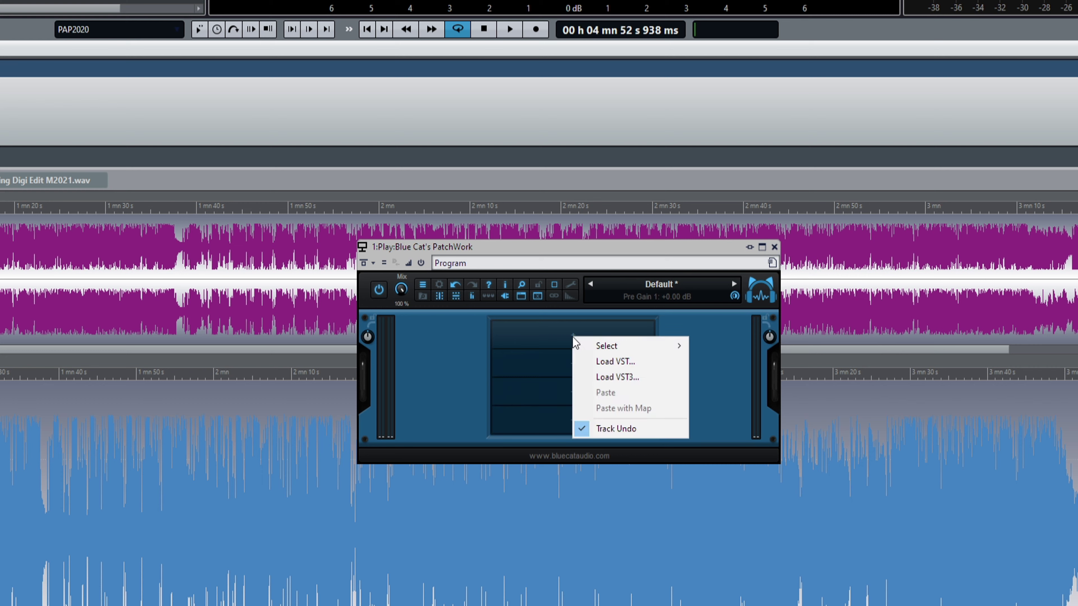
{"action": "left_click", "coordinate": [636, 362]}
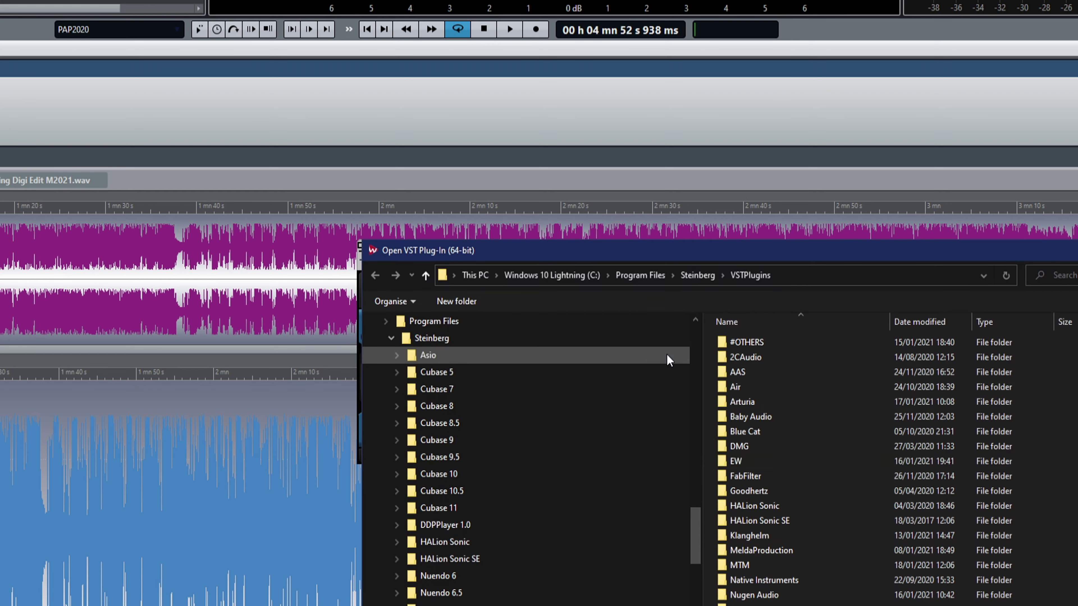
{"action": "scroll", "coordinate": [849, 586], "scroll_direction": "down", "scroll_amount": 1}
{"action": "scroll", "coordinate": [849, 467], "scroll_direction": "down", "scroll_amount": 4}
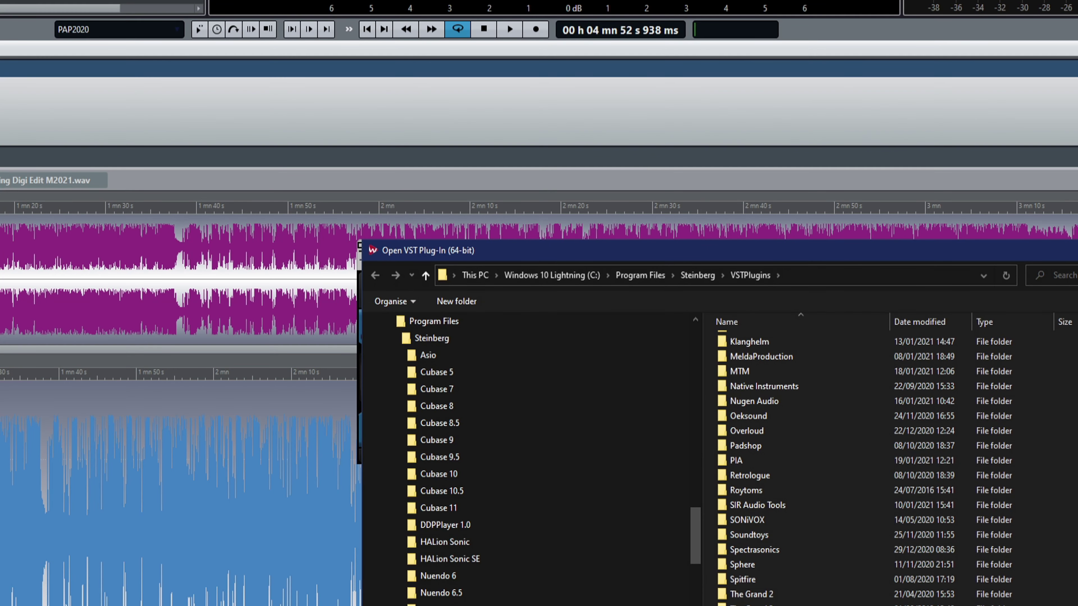
{"action": "scroll", "coordinate": [801, 503], "scroll_direction": "up", "scroll_amount": 5}
{"action": "double_click", "coordinate": [751, 343]}
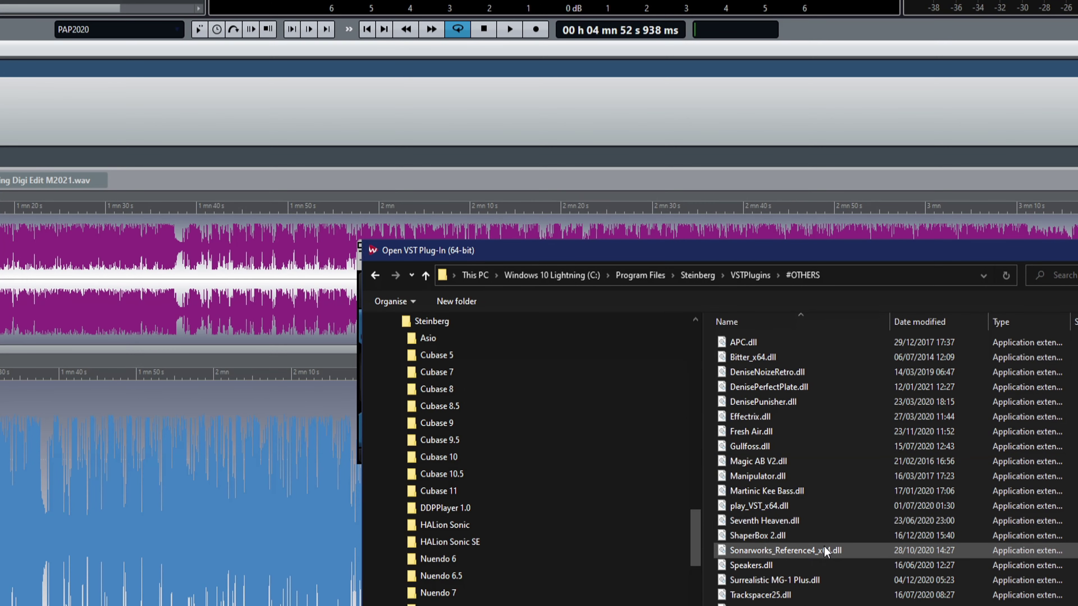
{"action": "double_click", "coordinate": [809, 549]}
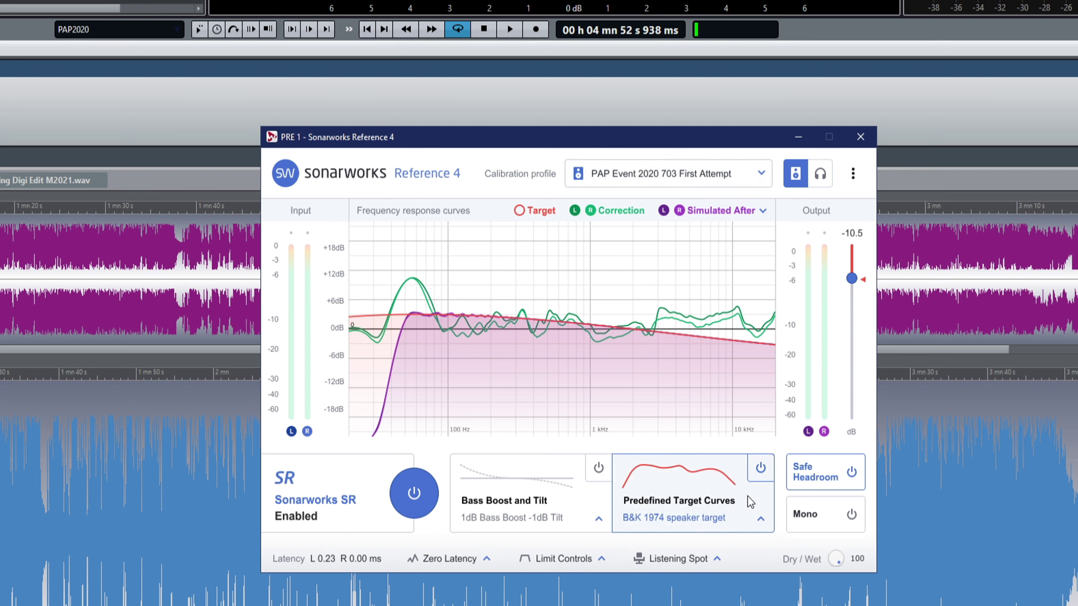
Enable Sonarworks bass boost (1dB) and tilt (-1dB) instead of the target curve.
{"action": "left_click", "coordinate": [597, 469]}
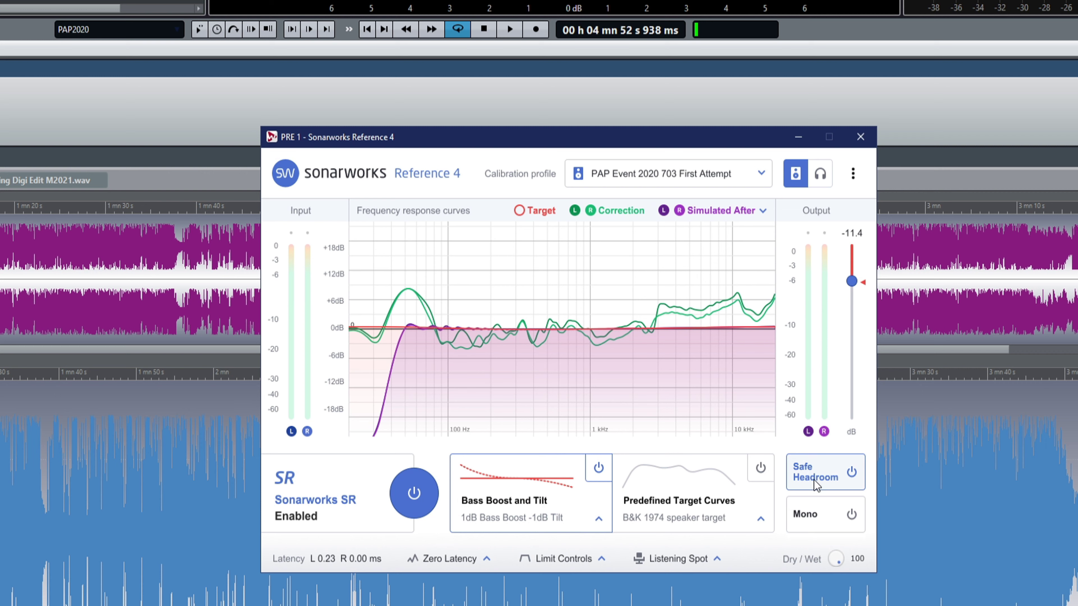
{"action": "left_click", "coordinate": [546, 519]}
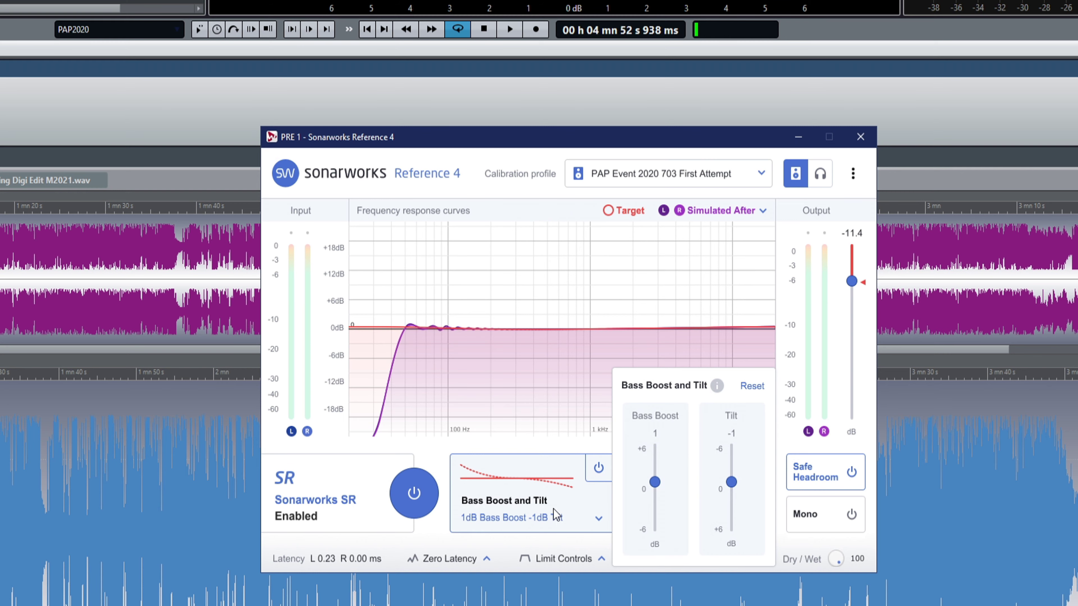
{"action": "left_click", "coordinate": [554, 511]}
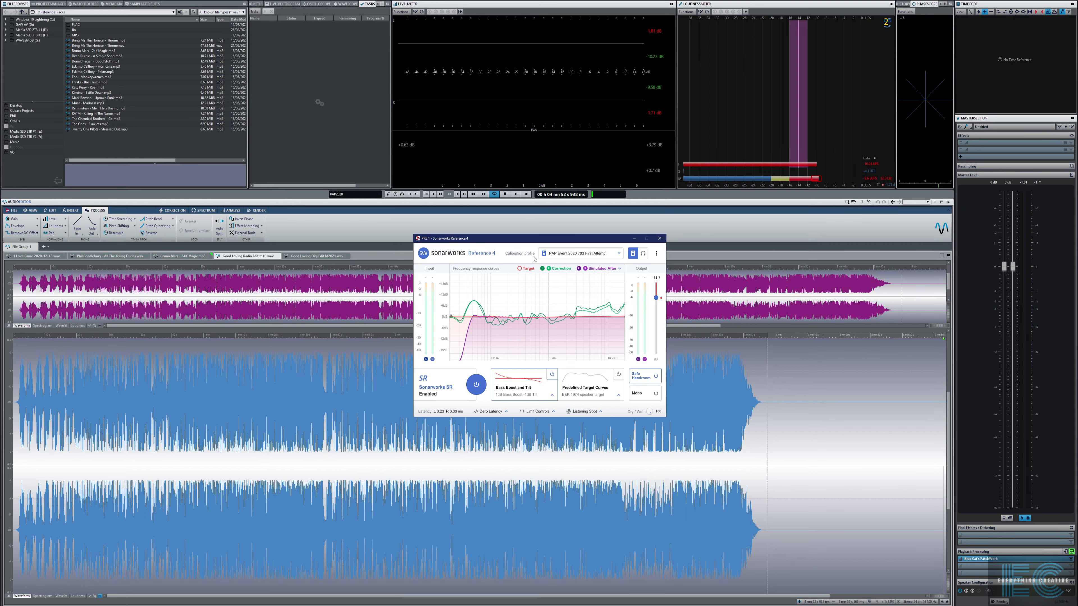
Arrange the Sonarworks and PatchWork windows and review PatchWork's presets without loading one.
{"action": "left_click", "coordinate": [660, 240]}
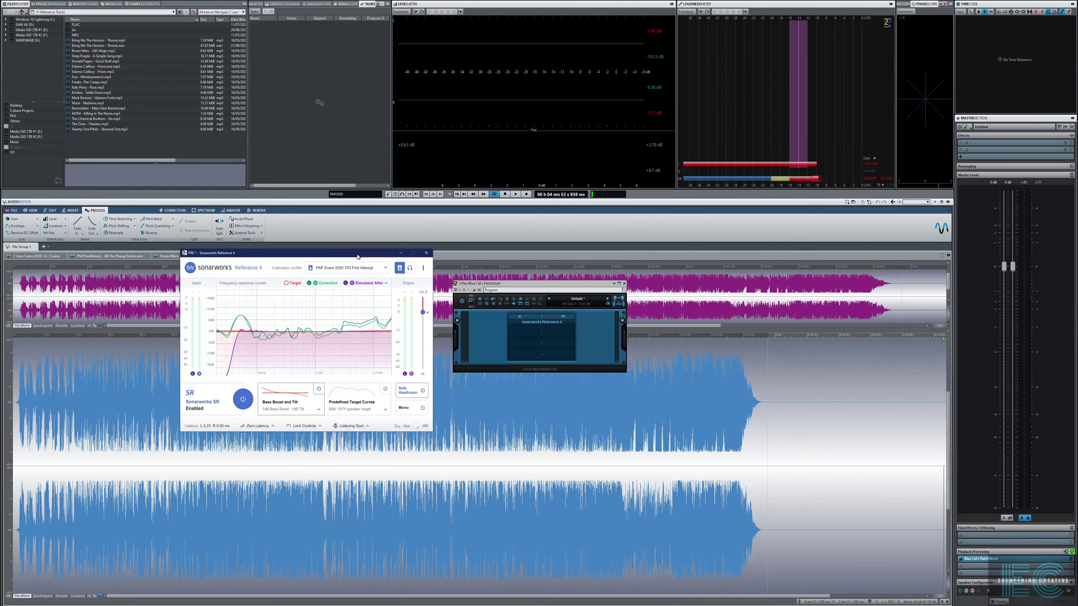
{"action": "left_click_drag", "start_coordinate": [357, 257], "coordinate": [362, 255]}
{"action": "left_click_drag", "start_coordinate": [543, 285], "coordinate": [569, 296]}
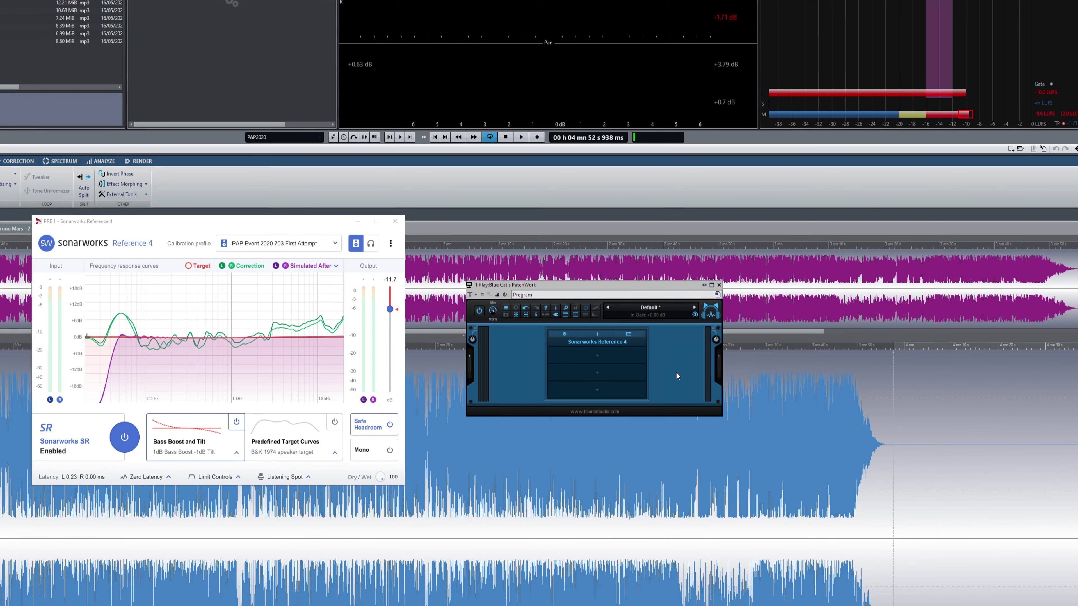
{"action": "left_click", "coordinate": [644, 312]}
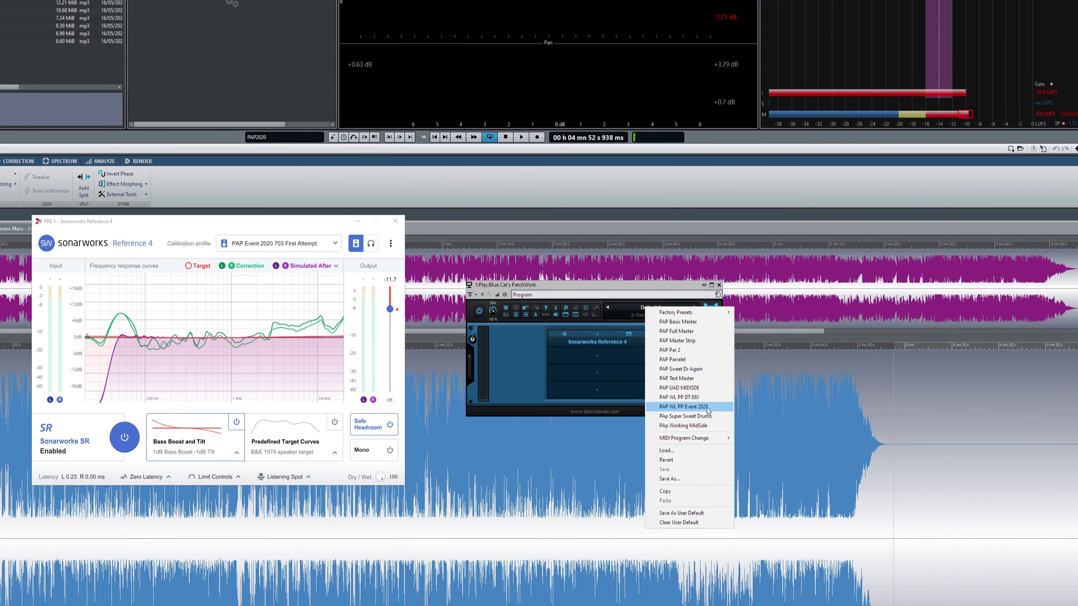
{"action": "left_click", "coordinate": [620, 347]}
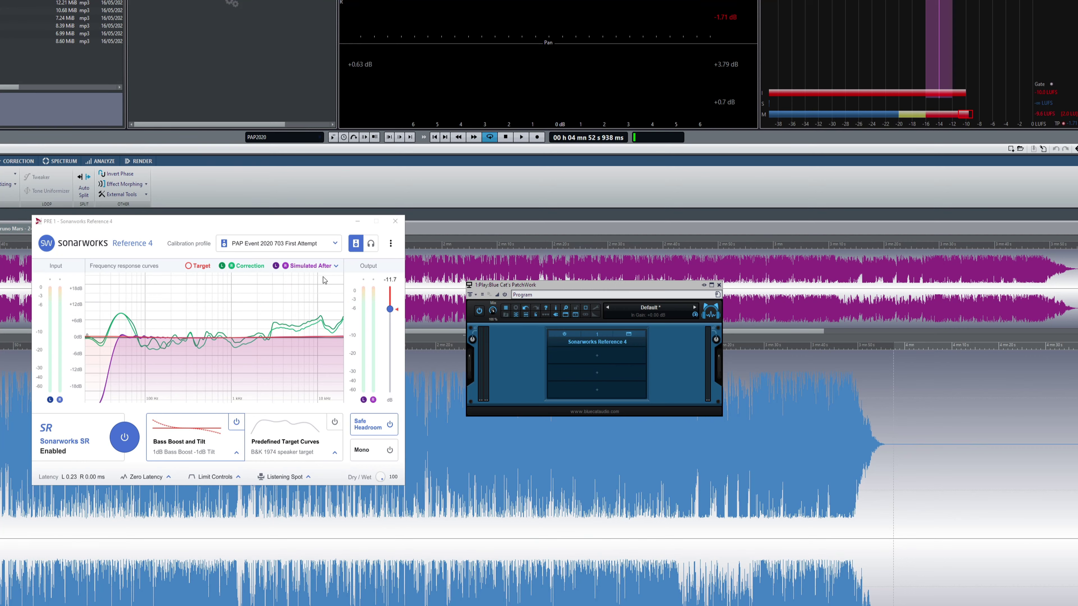
Switch Sonarworks to the Beyerdynamic DT 880 Pro 250 Ohm profile with Safe Headroom on.
{"action": "left_click", "coordinate": [311, 245]}
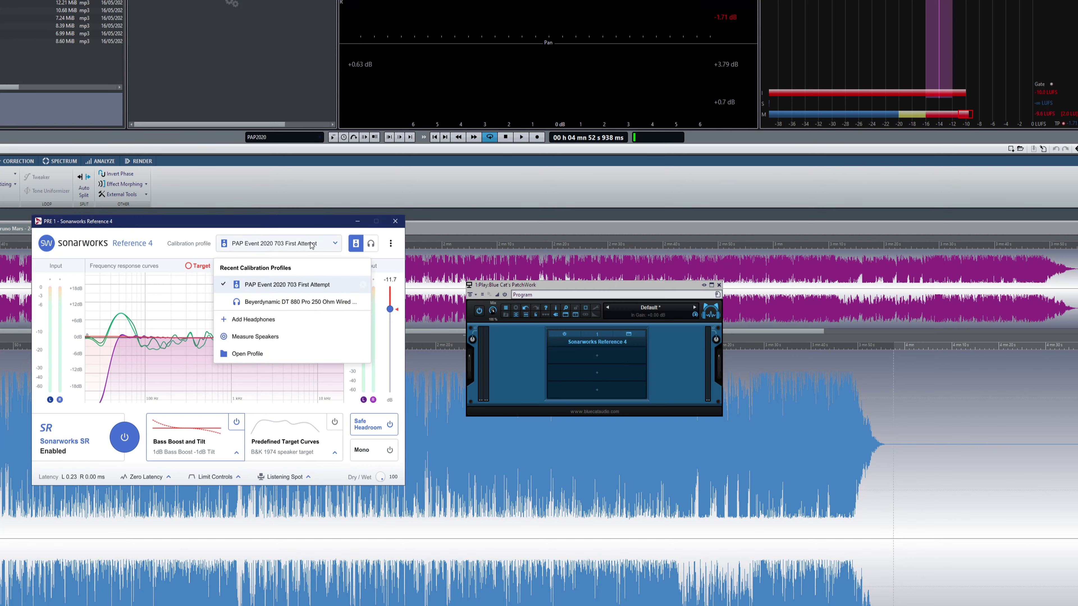
{"action": "left_click", "coordinate": [293, 301]}
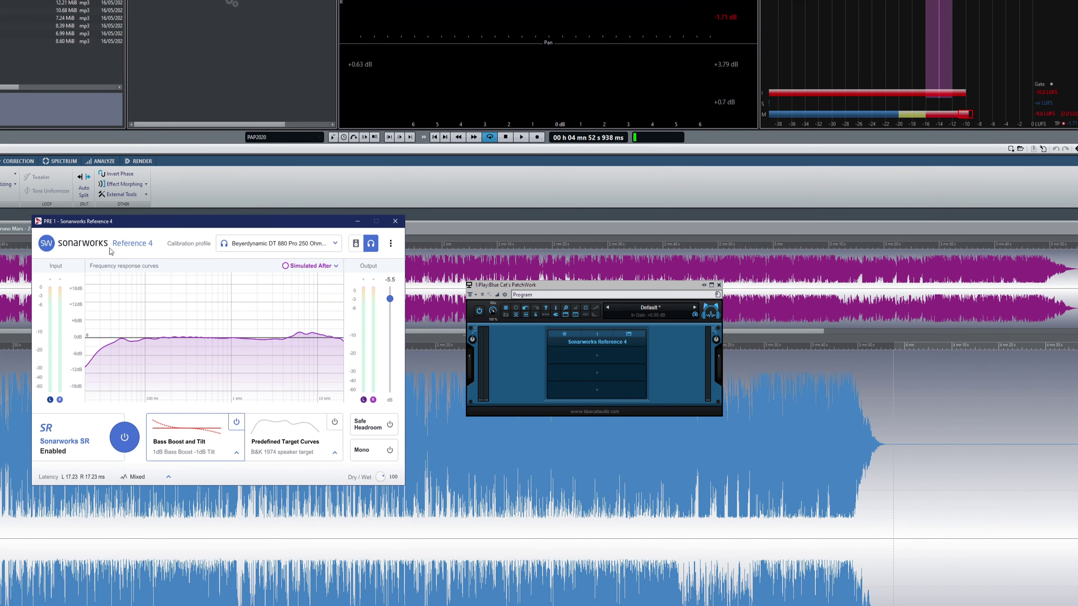
{"action": "left_click", "coordinate": [373, 424]}
Load Ghz CanOpener Studio 3 as a VST3 into the next PatchWork slot, then close its window.
{"action": "left_click", "coordinate": [595, 359]}
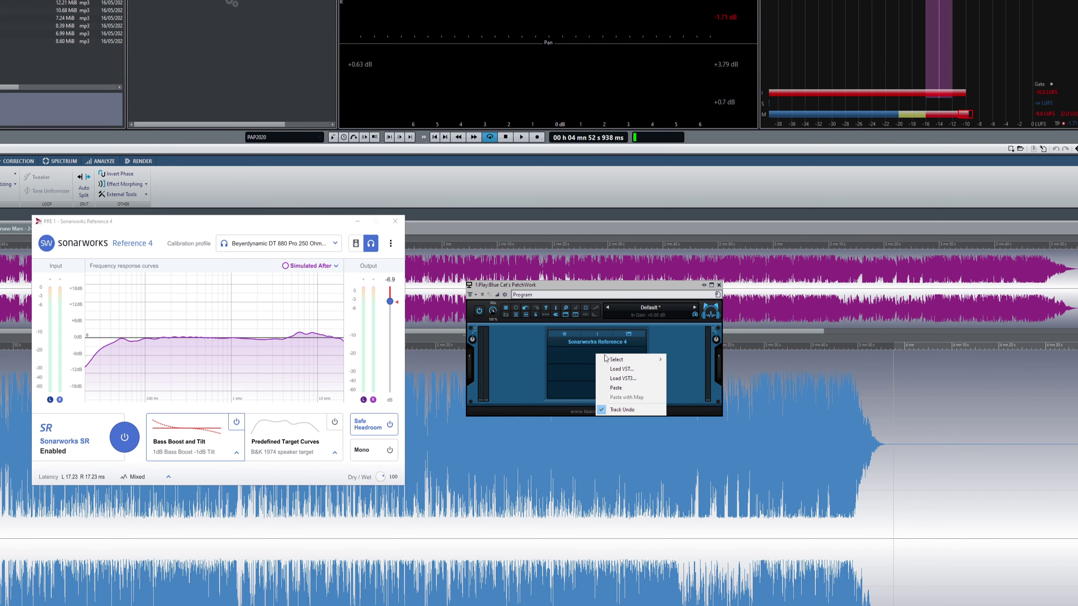
{"action": "left_click", "coordinate": [622, 378]}
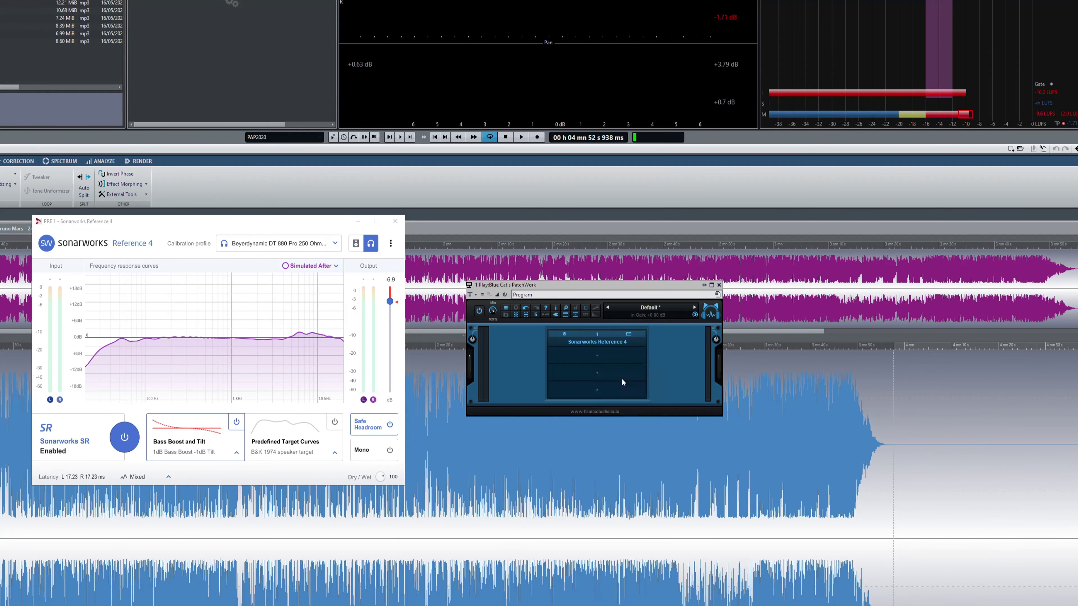
{"action": "scroll", "coordinate": [768, 445], "scroll_direction": "down", "scroll_amount": 15}
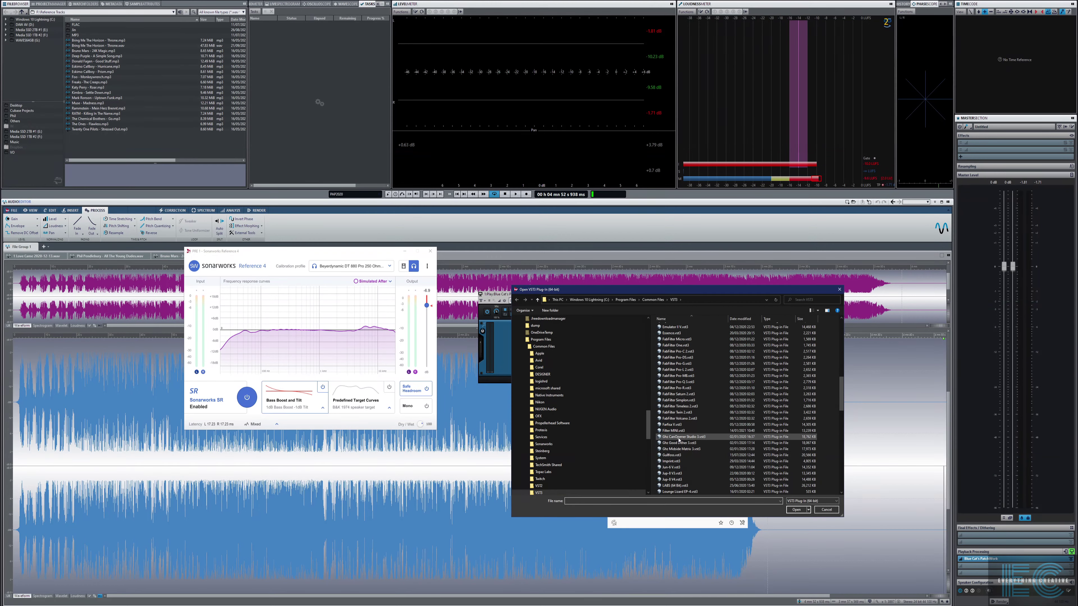
{"action": "left_click", "coordinate": [679, 439]}
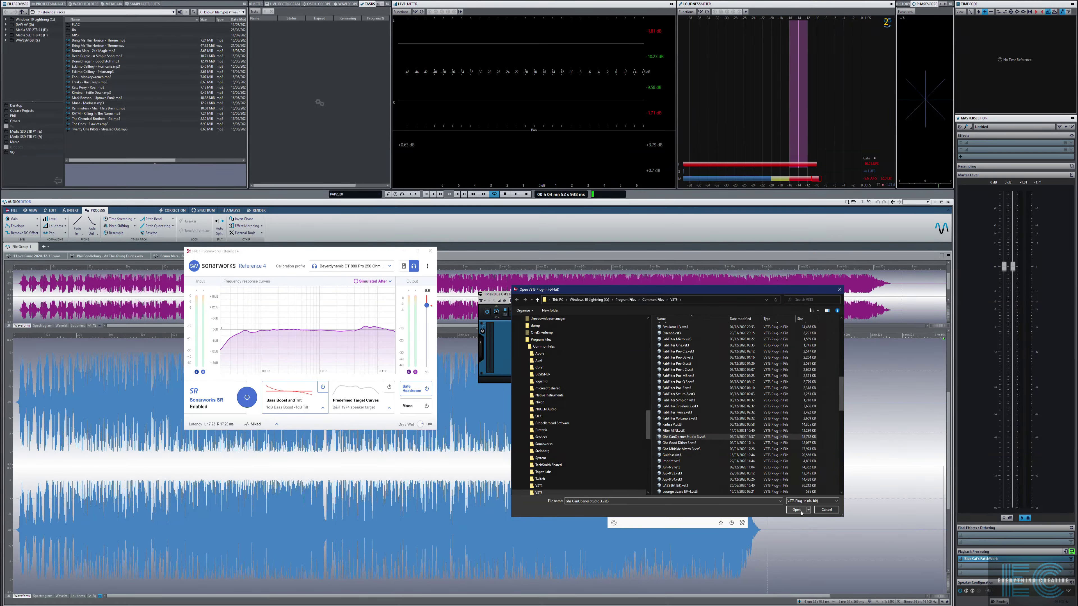
{"action": "left_click", "coordinate": [792, 510]}
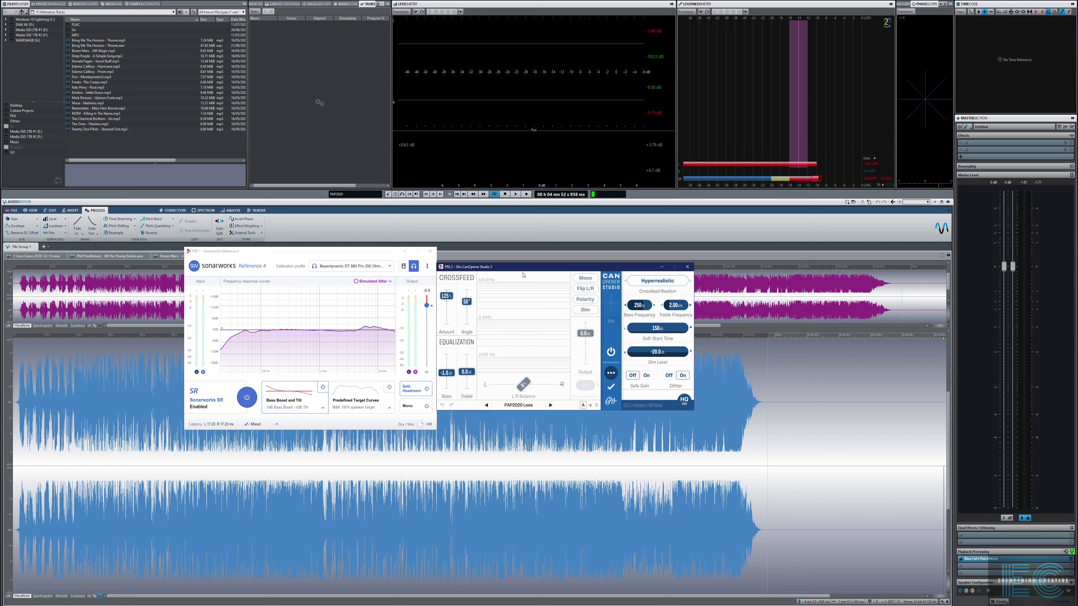
{"action": "left_click_drag", "start_coordinate": [513, 267], "coordinate": [525, 371]}
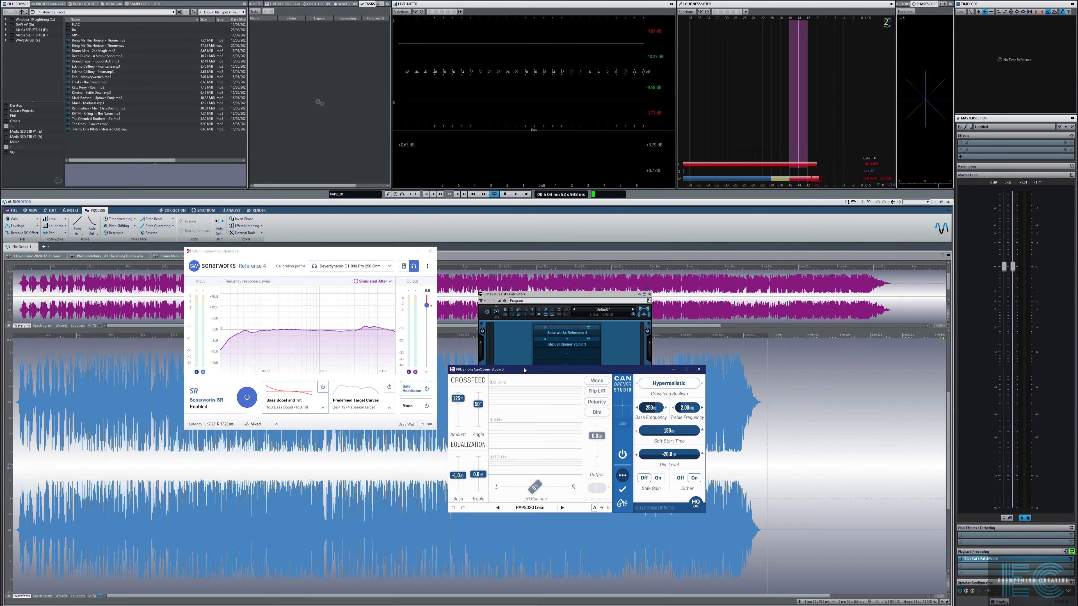
{"action": "left_click", "coordinate": [699, 369]}
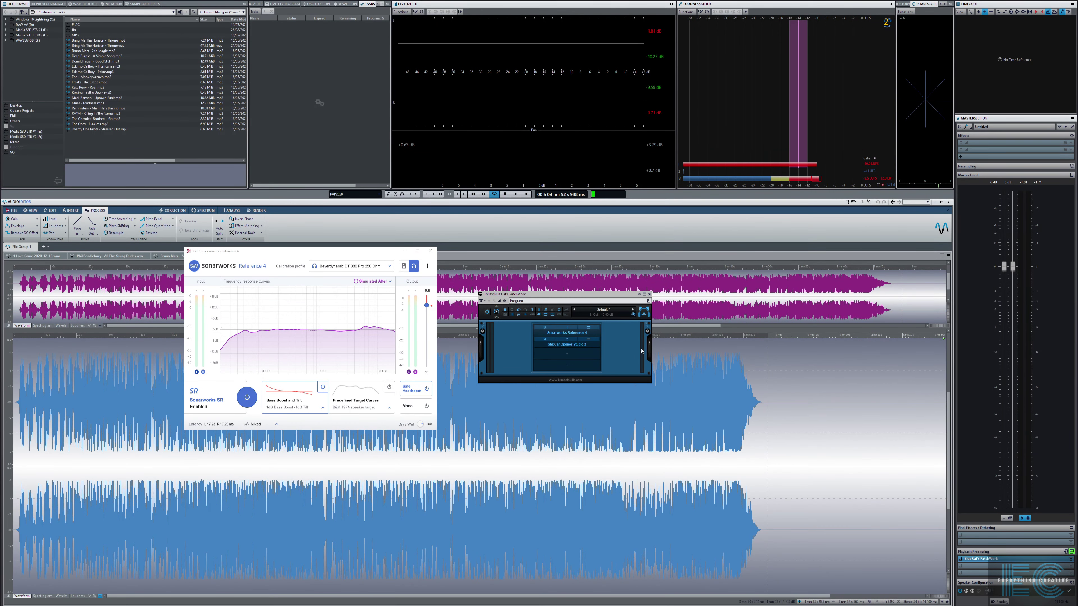
{"action": "left_click", "coordinate": [603, 314]}
Dismiss the preset menu, close the PatchWork and Sonarworks windows, and set playback near 1:37.
{"action": "key", "text": "Escape"}
{"action": "left_click", "coordinate": [649, 294]}
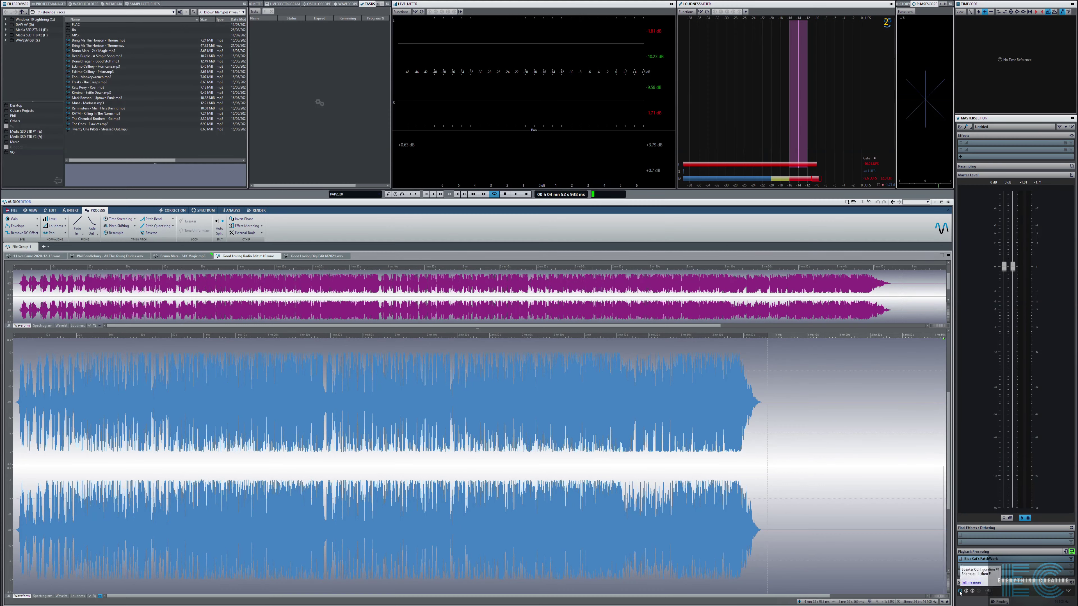
{"action": "left_click", "coordinate": [323, 424]}
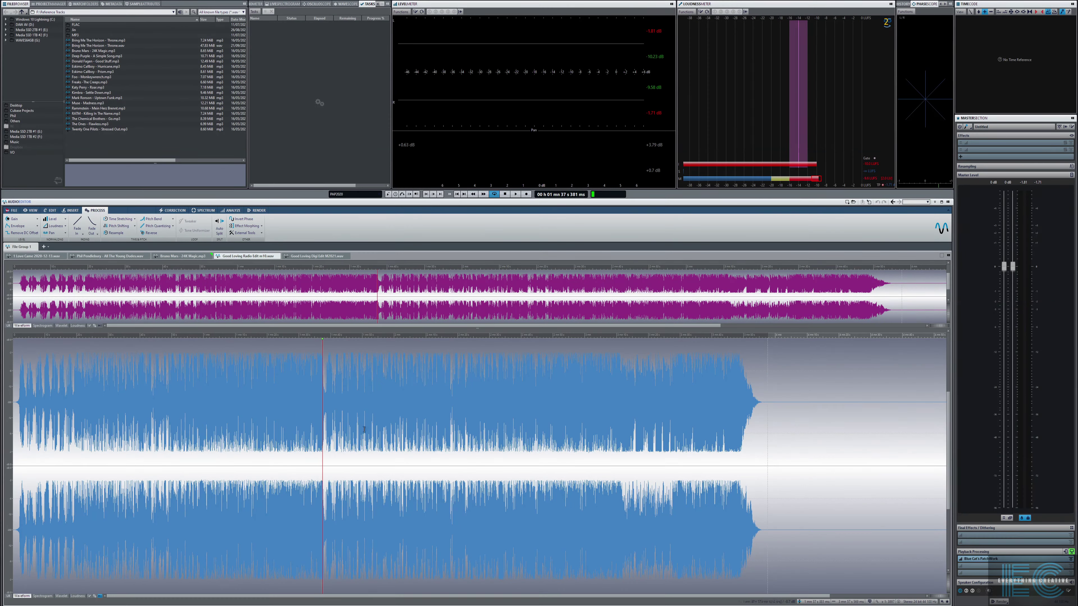
Reopen PatchWork, move Sonarworks aside, and enable its Bass Boost and Tilt.
{"action": "left_click", "coordinate": [980, 559]}
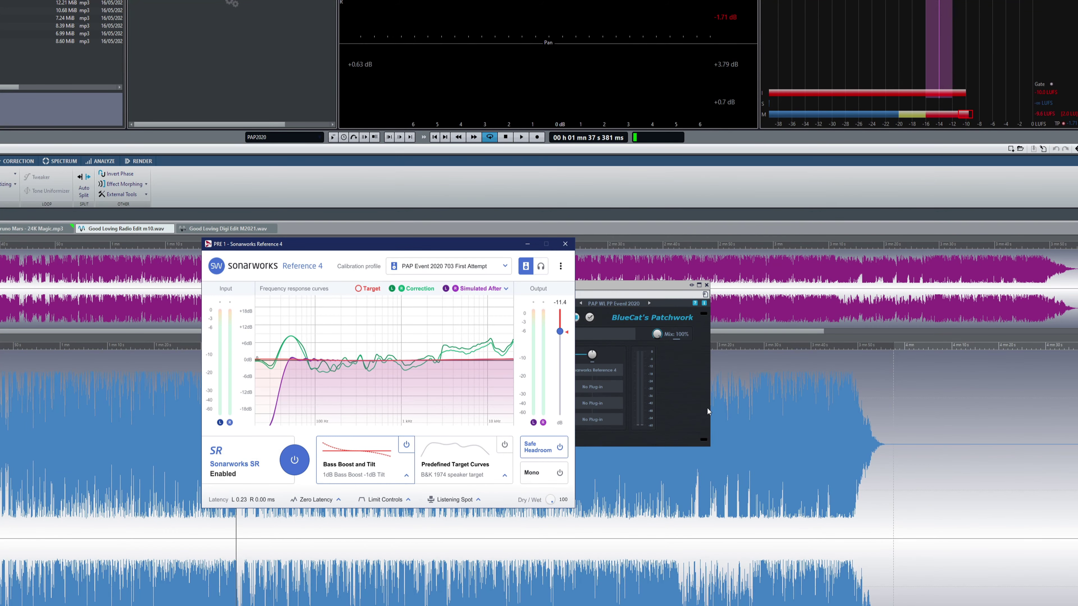
{"action": "left_click_drag", "start_coordinate": [407, 247], "coordinate": [934, 242]}
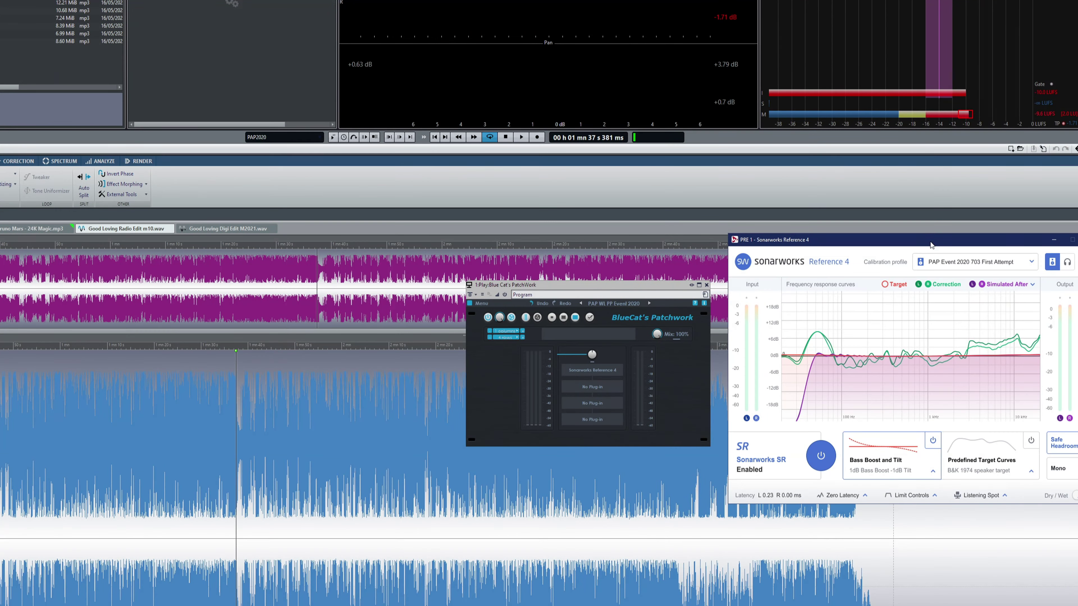
{"action": "left_click", "coordinate": [933, 440]}
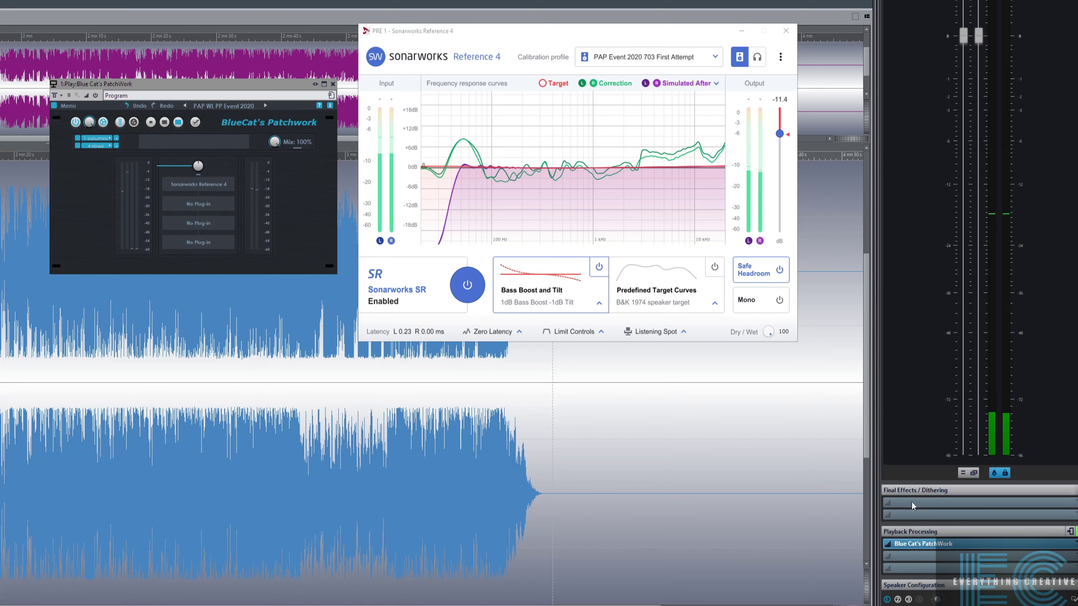
Switch to speaker configuration 2 and load the PAP WL PP DT 880 patch in PatchWork.
{"action": "left_click", "coordinate": [898, 599]}
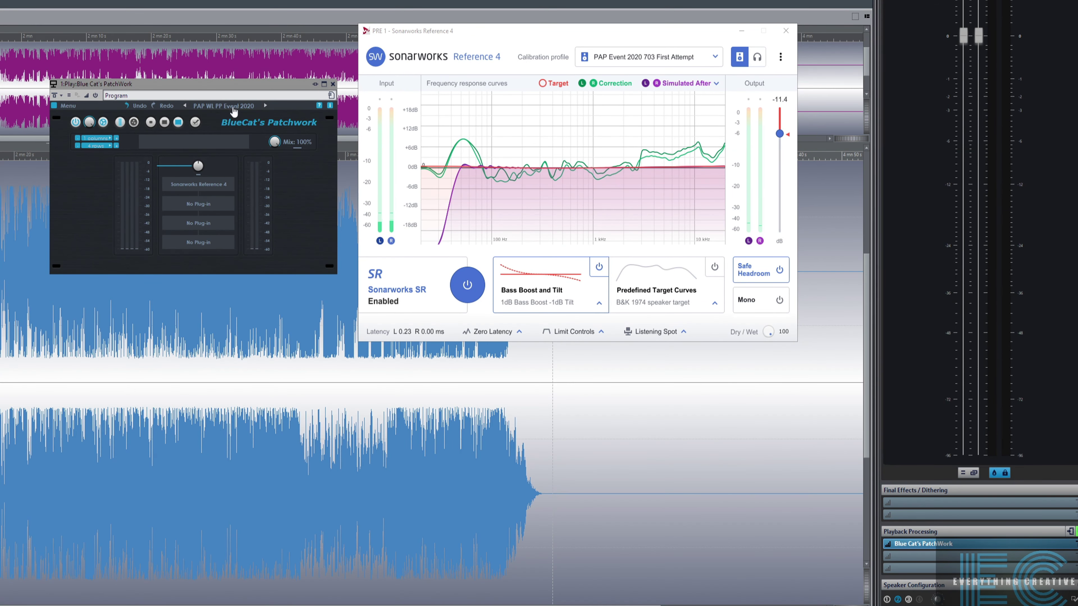
{"action": "left_click", "coordinate": [224, 105]}
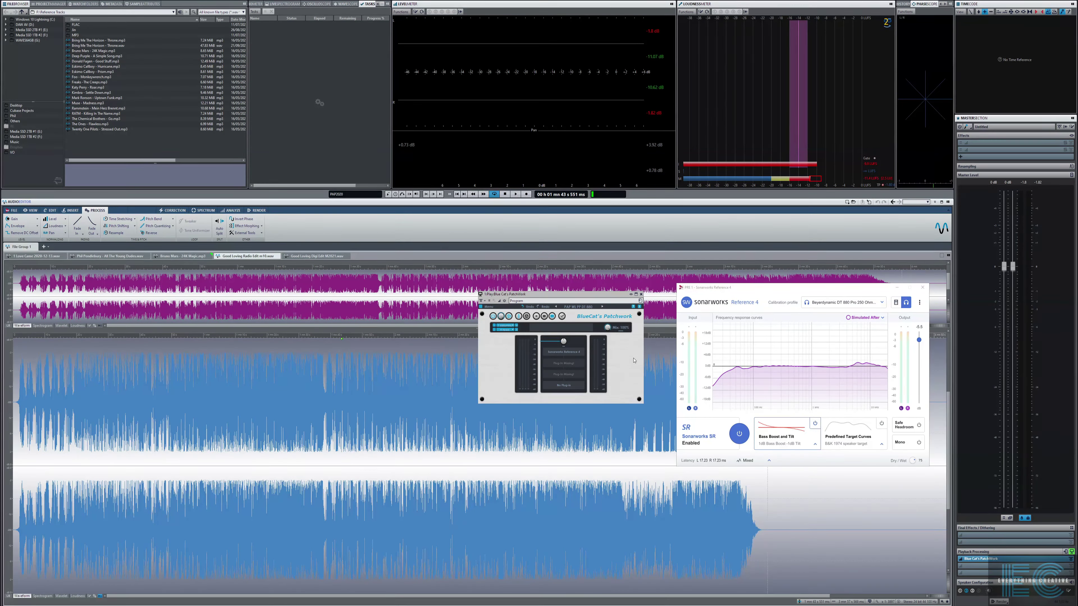
{"action": "left_click", "coordinate": [960, 591]}
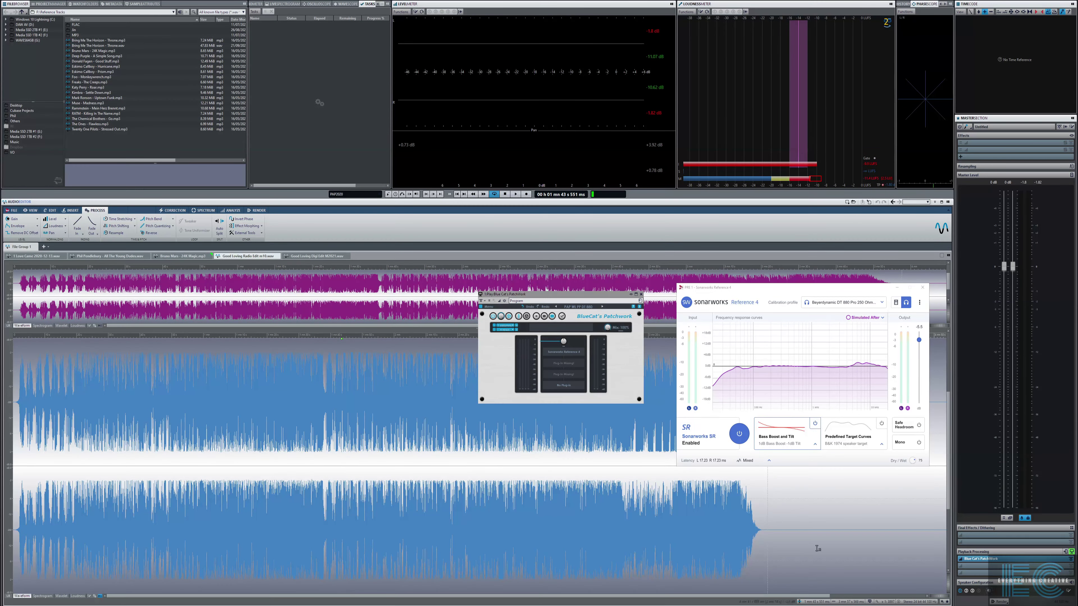